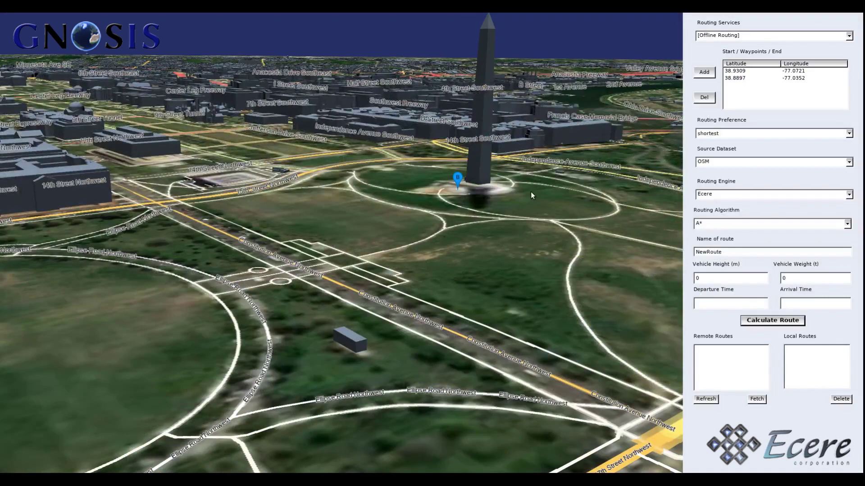
drag(292, 206, 459, 151)
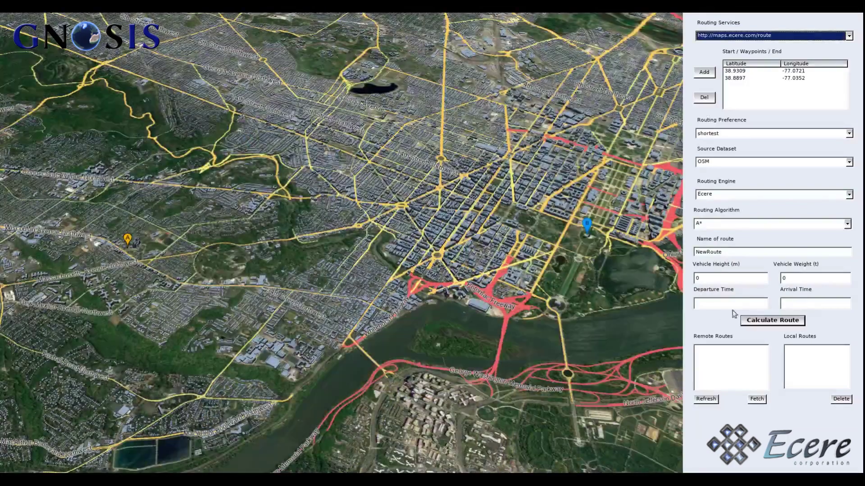
click(772, 321)
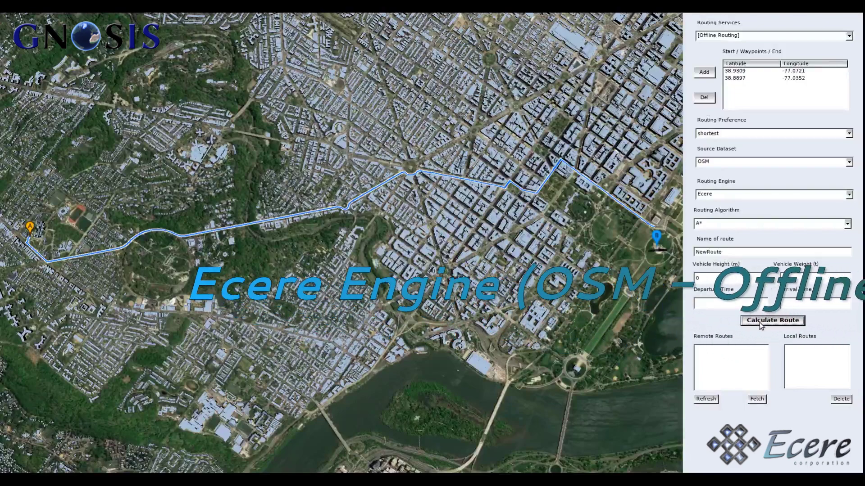
click(721, 38)
click(729, 55)
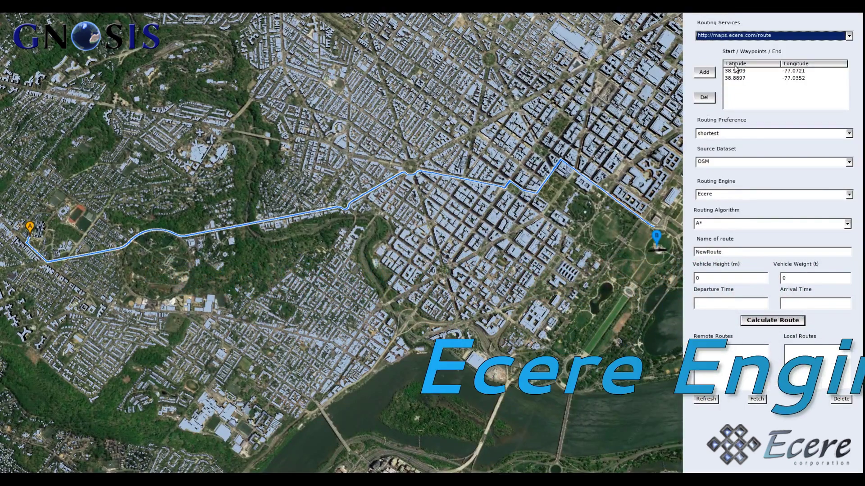
click(767, 319)
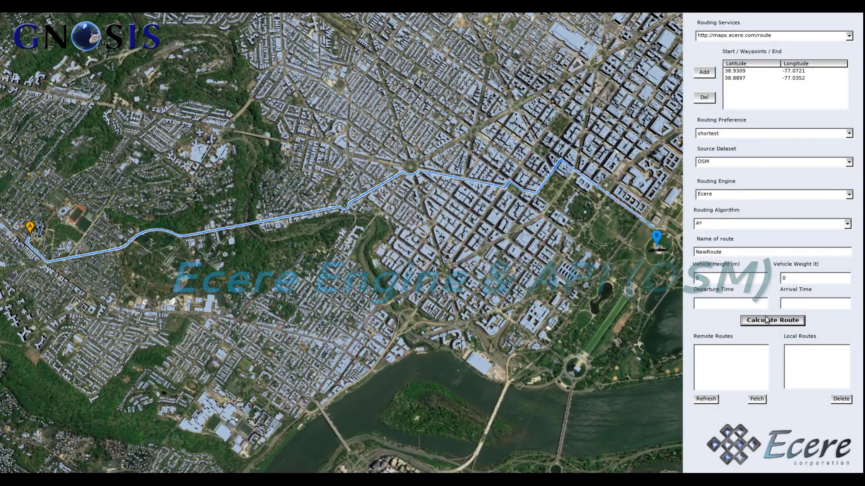
Switch the routing service to wps-helyx.westeurope.azurecontainer.io:5600 and recalculate the shortest OSM route.
click(726, 39)
click(740, 71)
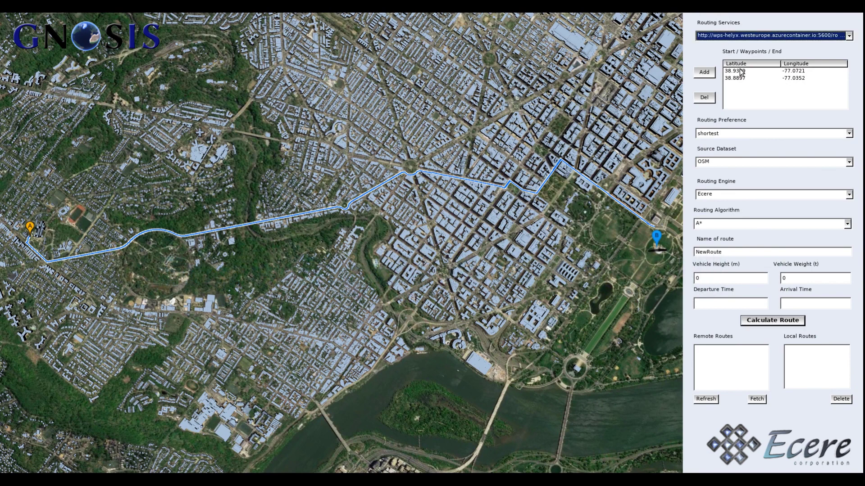
click(764, 320)
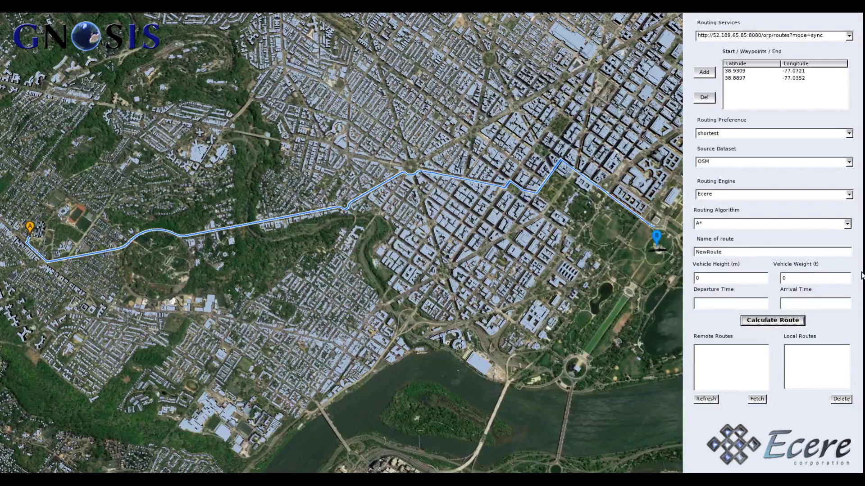
click(745, 38)
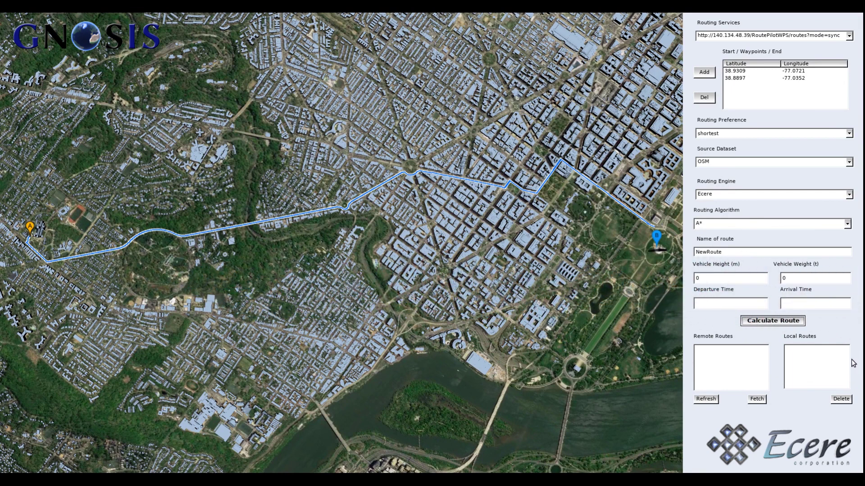
click(833, 282)
Switch the routing service to the testbed.dev.52north.org ecere routes endpoint and recalculate the shortest OSM route.
click(761, 37)
click(769, 119)
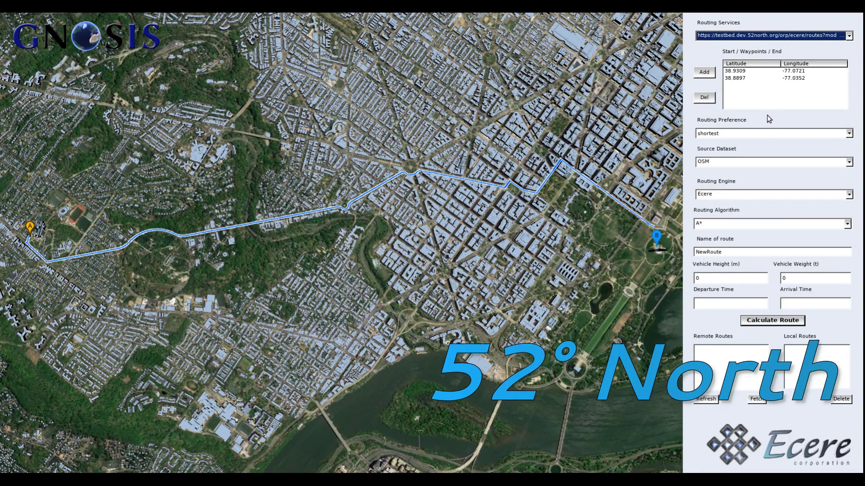
click(781, 321)
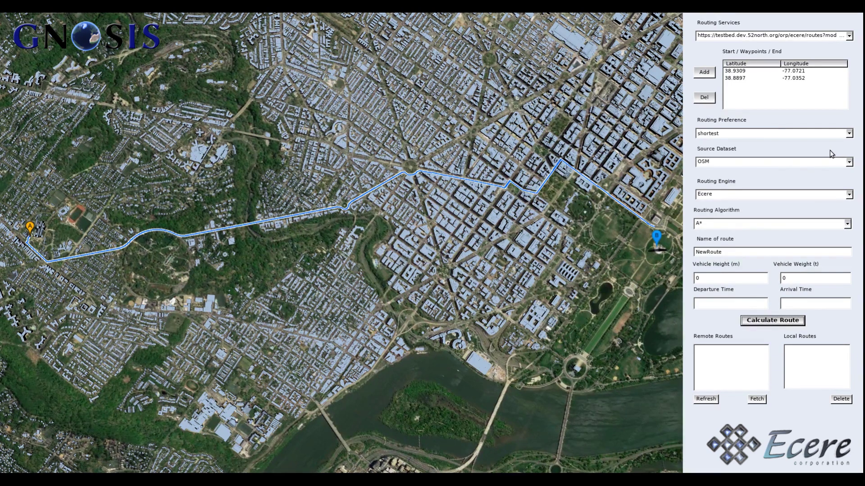
Set the routing preference to fastest and recalculate the OSM route with the 52north service.
click(718, 135)
click(721, 153)
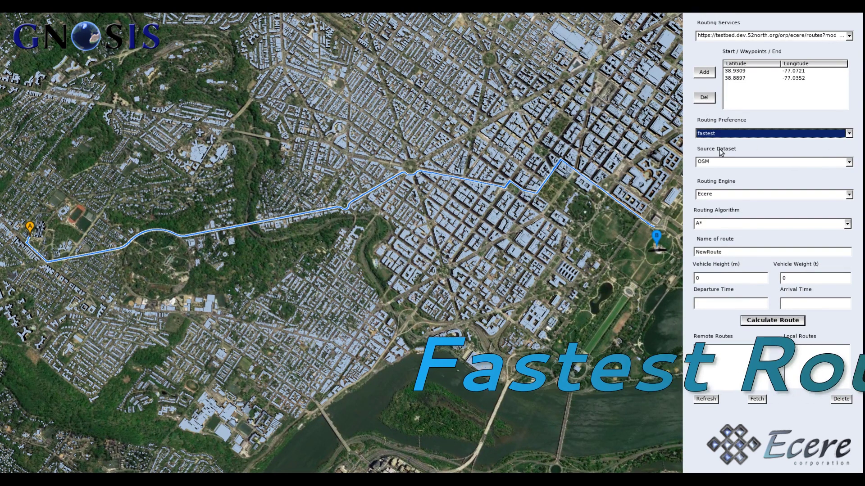
click(766, 322)
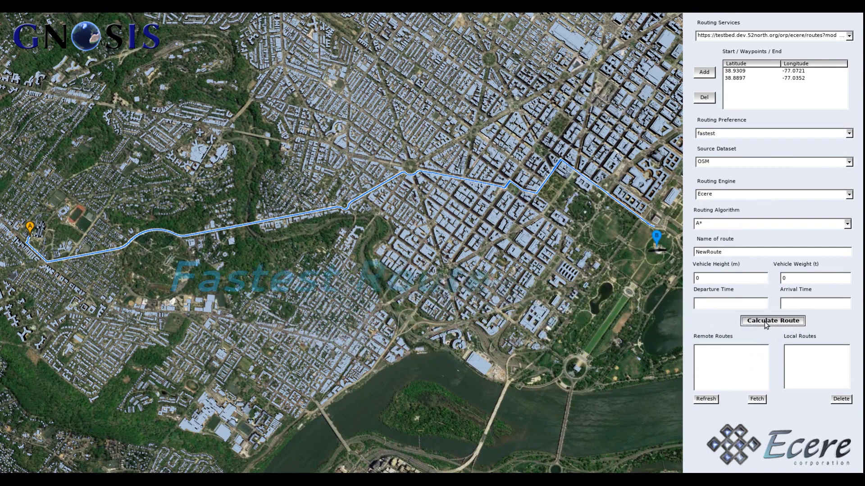
click(766, 321)
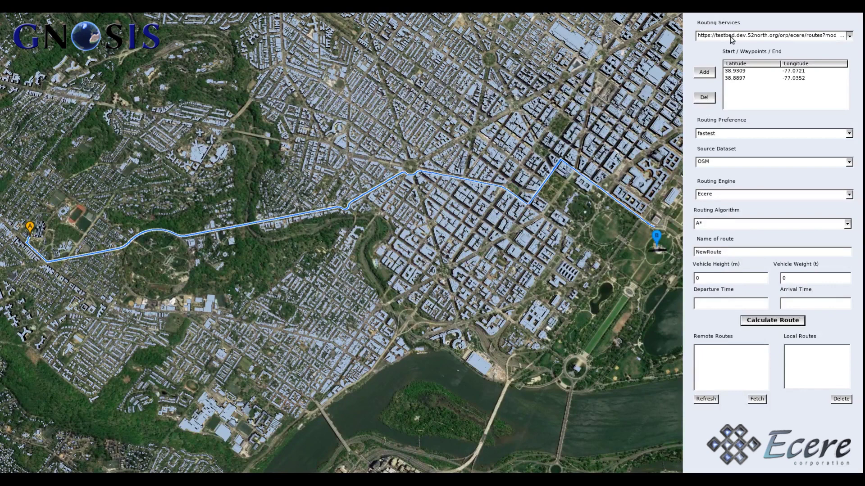
click(748, 92)
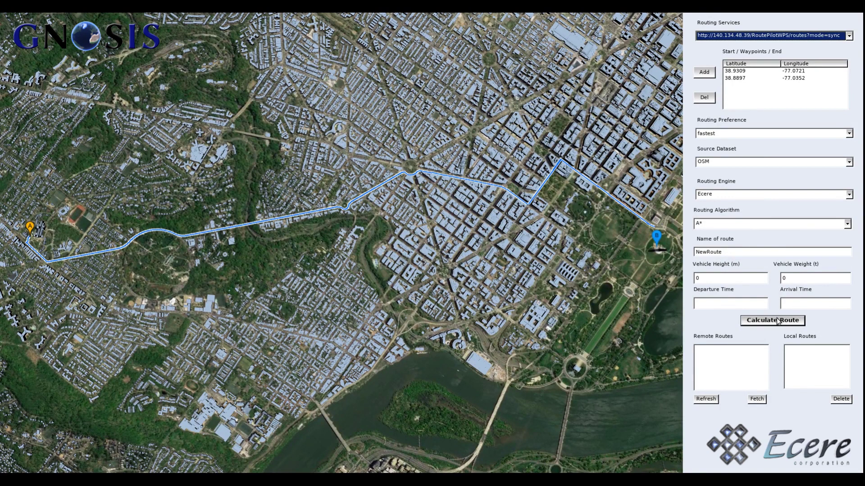
click(778, 321)
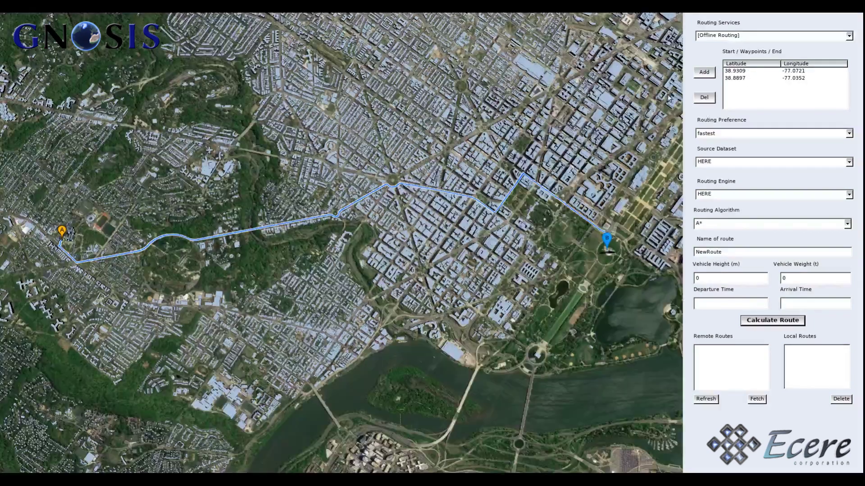
Switch from offline routing to the wps-helyx service and calculate the fastest route with the HERE dataset and engine.
click(739, 32)
key(Up)
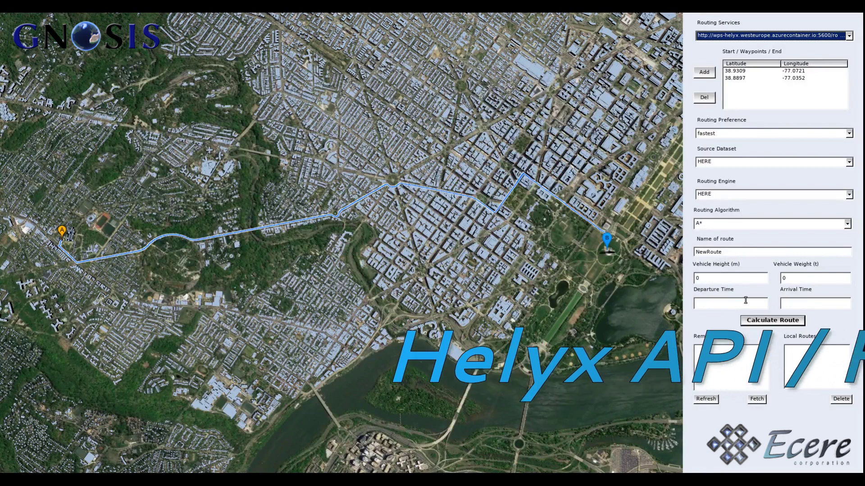
click(761, 322)
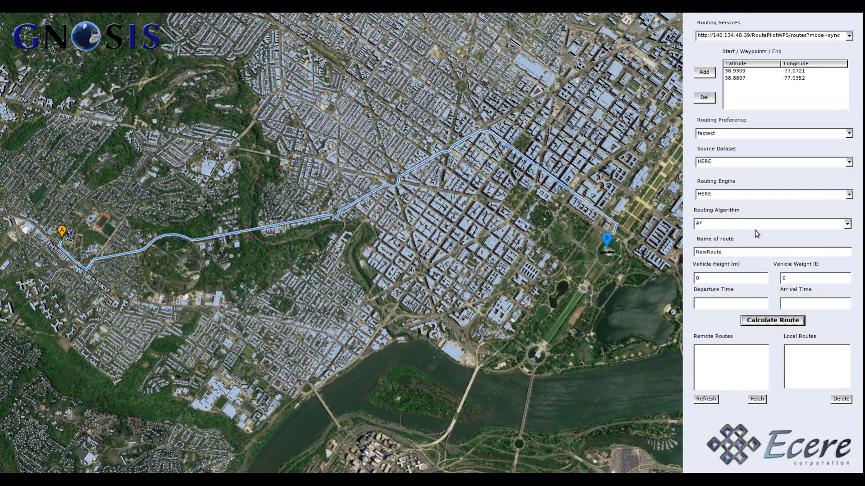
Set the routing preference to shortest and recalculate the HERE route with the RoutePilotWPS service at 140.134.48.39.
click(747, 133)
click(750, 144)
click(775, 321)
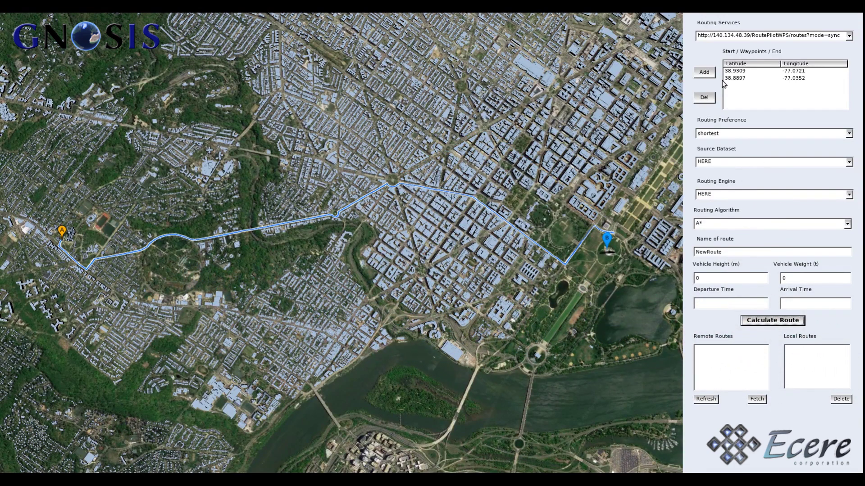
Switch the routing service to wps-helyx and calculate the shortest route with the HERE dataset and engine.
key(Down)
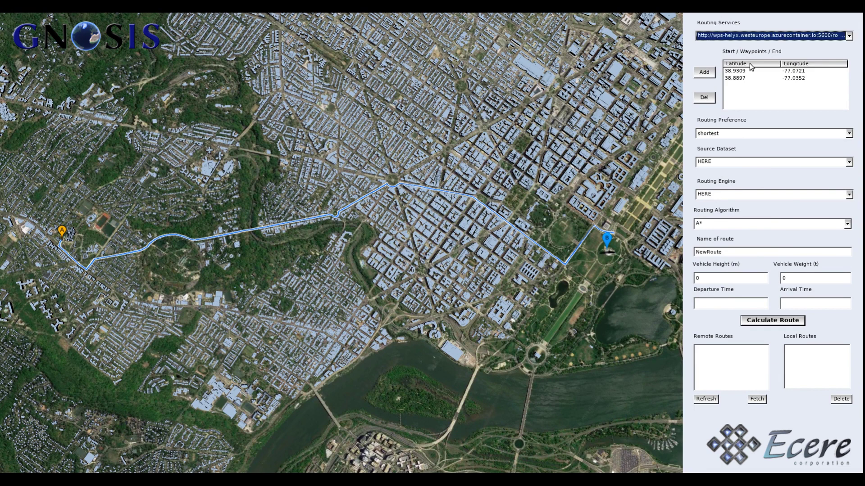
click(767, 321)
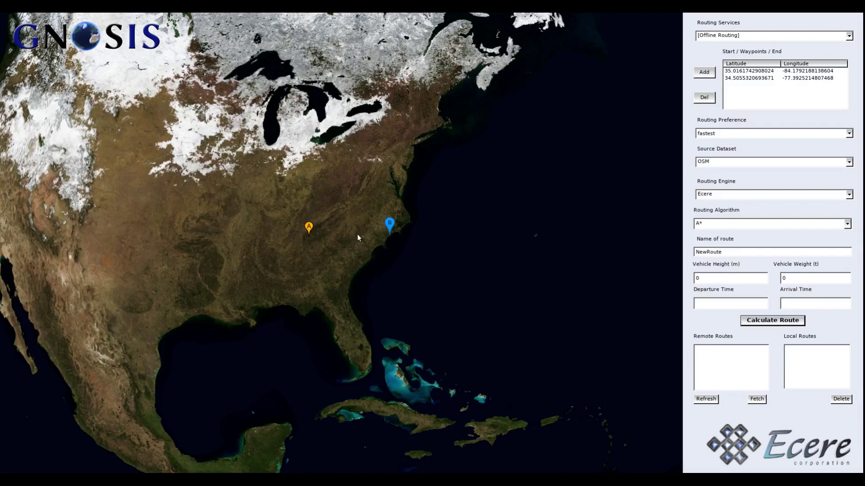
Calculate the fastest offline OSM route between the two waypoints in the southeastern United States and inspect it.
scroll(357, 234, up, 3)
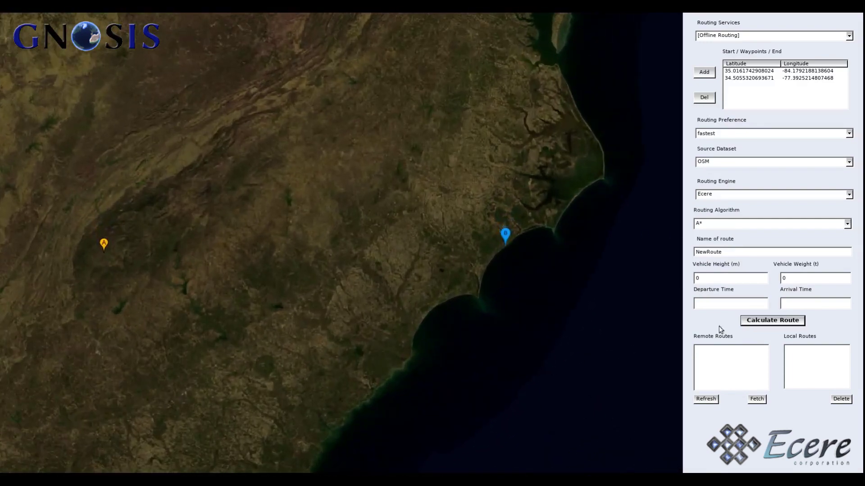
click(795, 323)
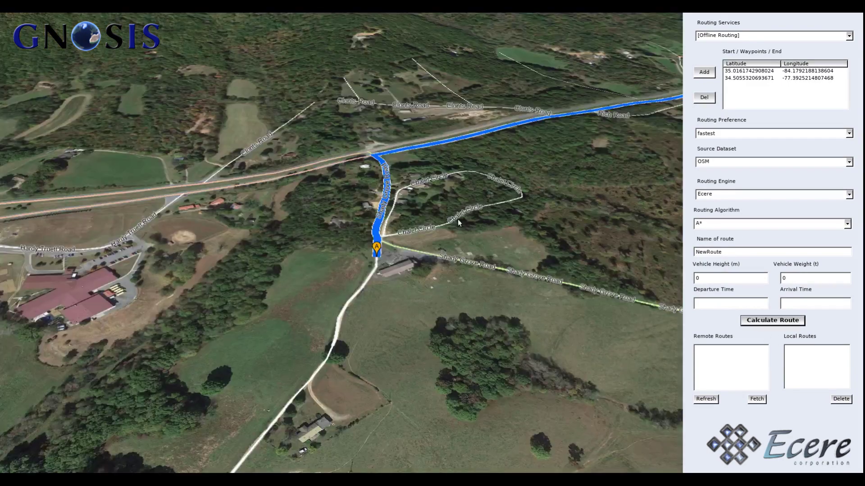
scroll(463, 217, down, 5)
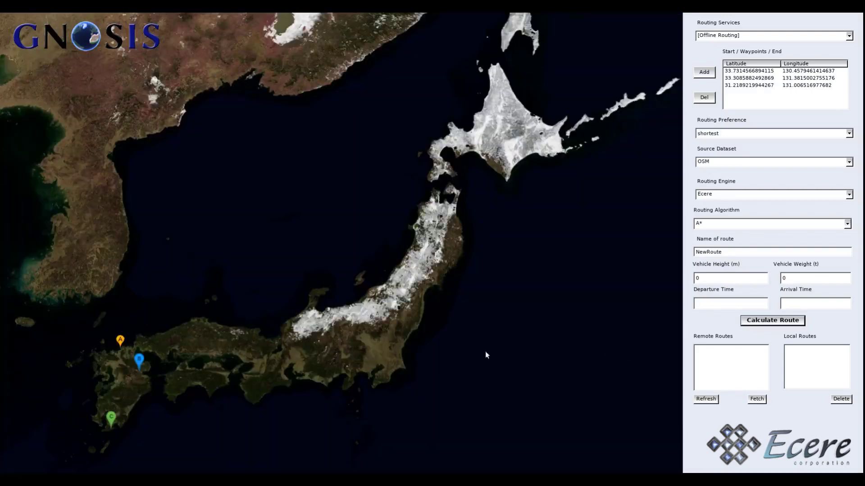
Calculate the shortest offline OSM route through the three waypoints A, B and C in southern Japan.
scroll(119, 394, up, 5)
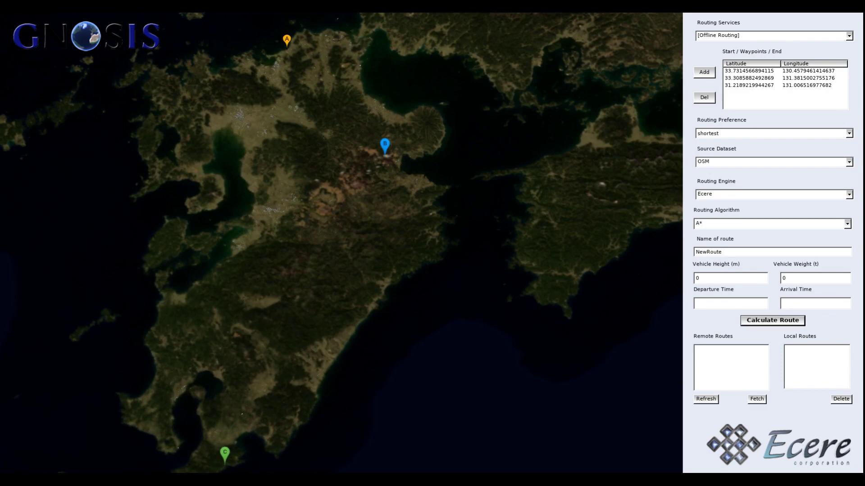
click(770, 323)
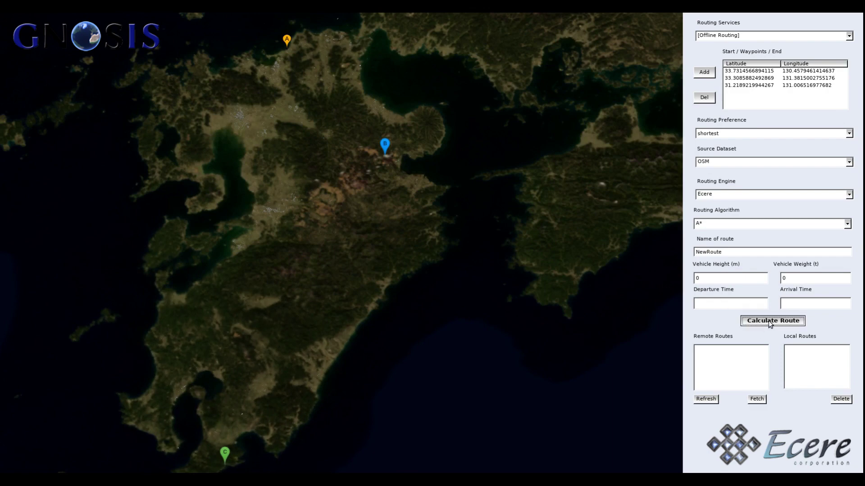